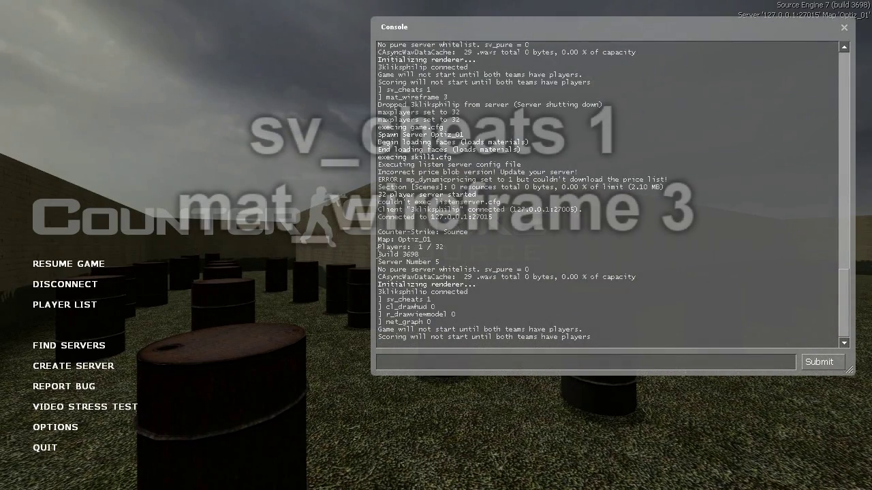
Enable sv_cheats 1 and mat_wireframe 3 in the developer console, and return to the game
{"action": "type", "text": "sv_cheats 1"}
{"action": "key", "text": "Return"}
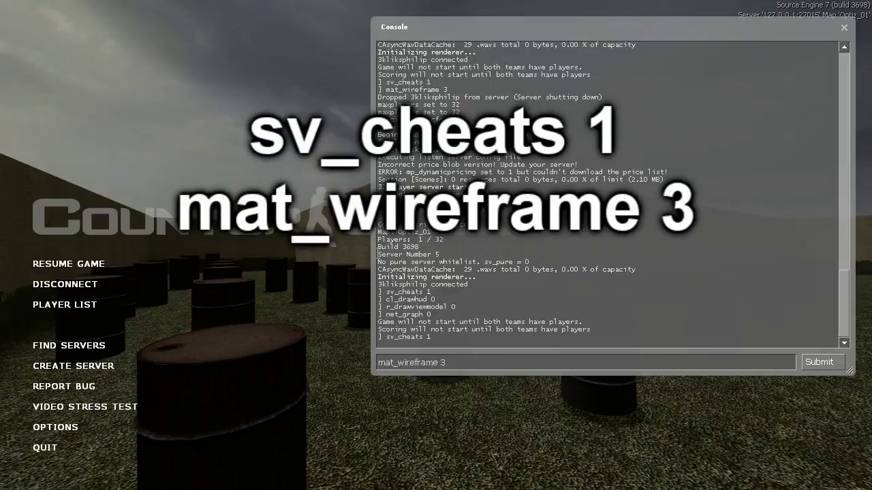
{"action": "key", "text": "grave"}
{"action": "key", "text": "w"}
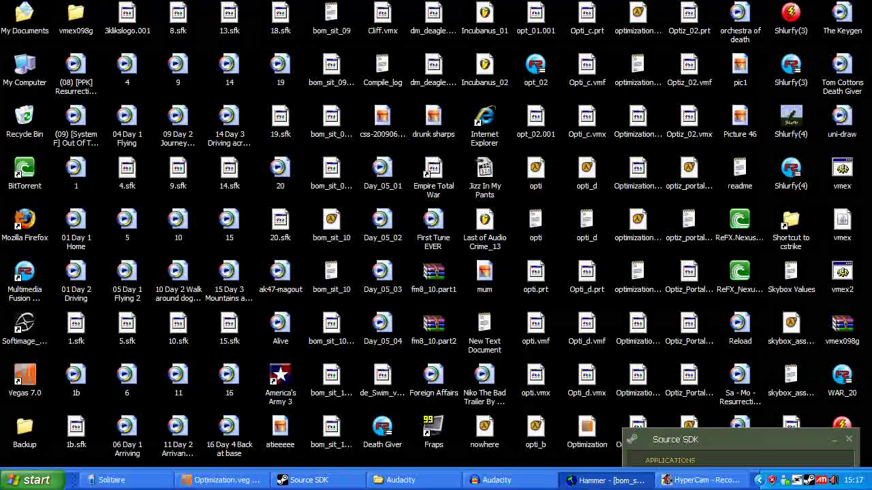
Switch to Hammer and examine the courtyard and overall layout of the bom_sit_11 map
{"action": "left_click", "coordinate": [579, 475]}
{"action": "left_click_drag", "start_coordinate": [533, 325], "coordinate": [427, 257]}
{"action": "key", "text": "z"}
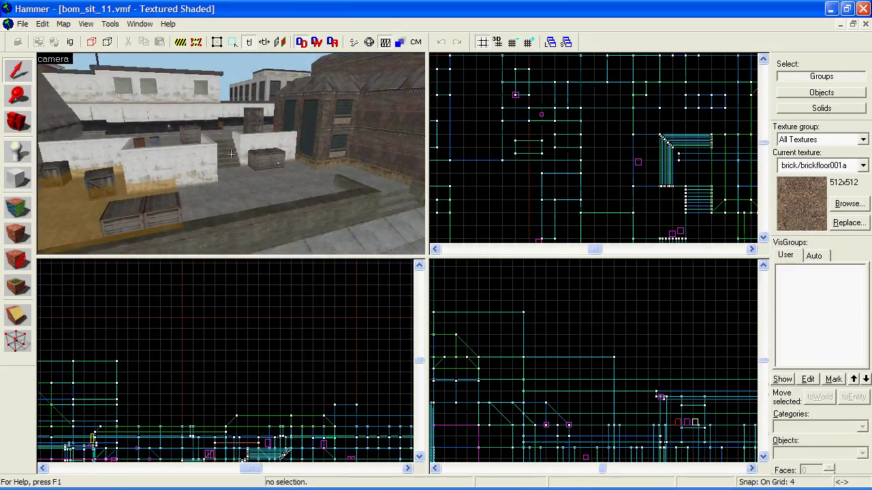
{"action": "key", "text": "s"}
{"action": "key", "text": "z"}
{"action": "scroll", "coordinate": [564, 127], "scroll_direction": "down", "scroll_amount": 14}
{"action": "scroll", "coordinate": [515, 208], "scroll_direction": "up", "scroll_amount": 10}
{"action": "scroll", "coordinate": [507, 197], "scroll_direction": "down", "scroll_amount": 8}
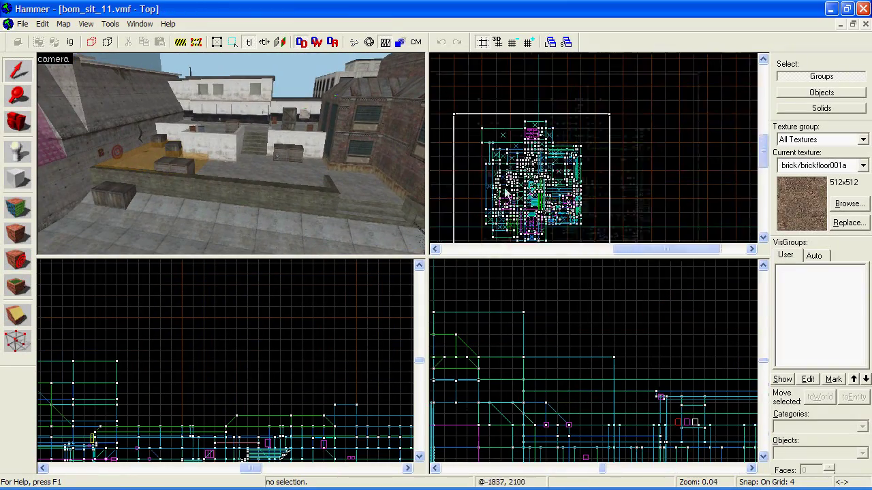
Increase the grid size of the bom_sit_11 map to 64 units
{"action": "scroll", "coordinate": [502, 187], "scroll_direction": "up", "scroll_amount": 9}
{"action": "left_click", "coordinate": [528, 42]}
{"action": "left_click", "coordinate": [529, 42]}
{"action": "left_click", "coordinate": [529, 42]}
{"action": "left_click", "coordinate": [528, 42]}
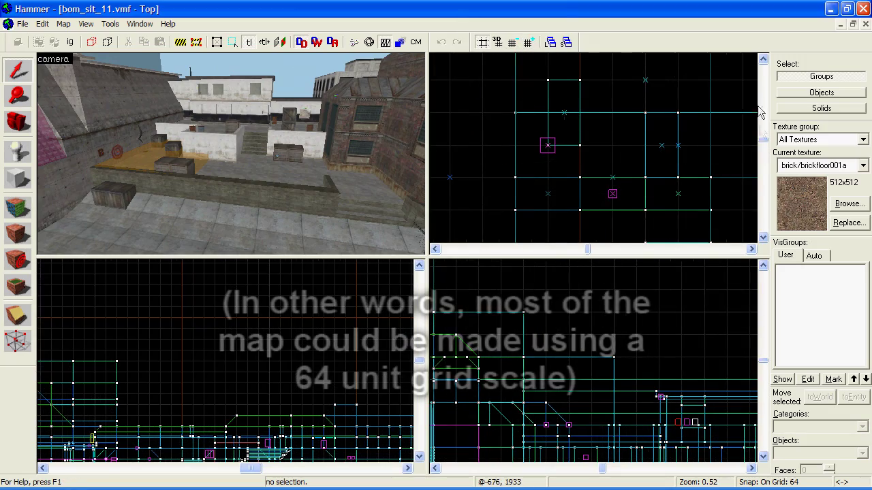
Examine how the brushes line up with the 64-unit grid in the map's top and side views
{"action": "scroll", "coordinate": [669, 176], "scroll_direction": "down", "scroll_amount": 3}
{"action": "scroll", "coordinate": [652, 144], "scroll_direction": "down", "scroll_amount": 5}
{"action": "scroll", "coordinate": [545, 140], "scroll_direction": "up", "scroll_amount": 8}
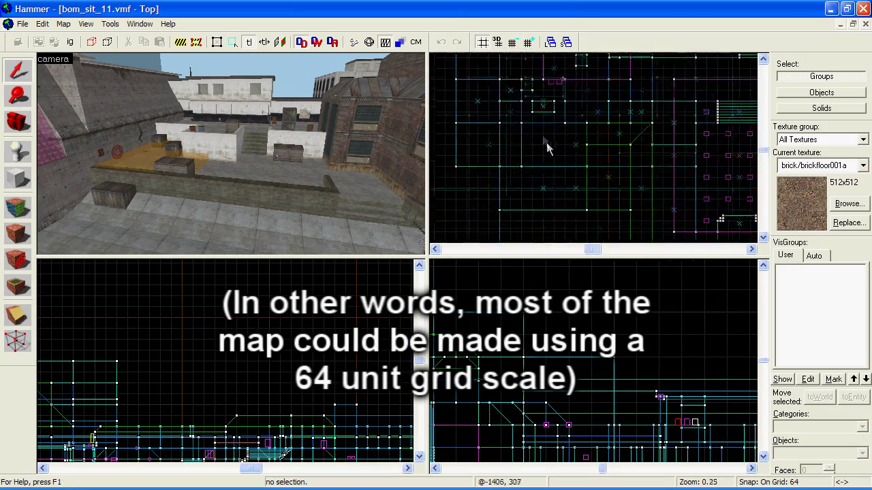
{"action": "scroll", "coordinate": [587, 139], "scroll_direction": "down", "scroll_amount": 10}
{"action": "scroll", "coordinate": [590, 143], "scroll_direction": "up", "scroll_amount": 6}
{"action": "scroll", "coordinate": [592, 382], "scroll_direction": "up", "scroll_amount": 4}
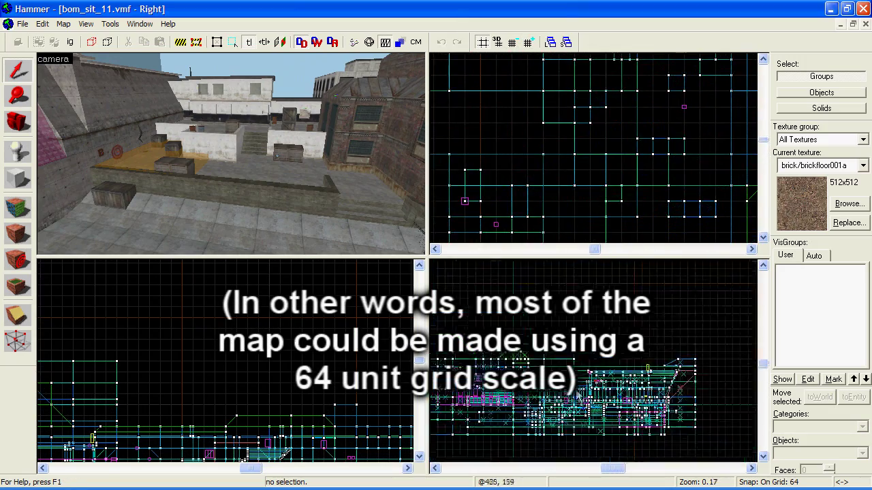
{"action": "scroll", "coordinate": [291, 389], "scroll_direction": "up", "scroll_amount": 6}
{"action": "scroll", "coordinate": [518, 142], "scroll_direction": "down", "scroll_amount": 6}
{"action": "scroll", "coordinate": [636, 193], "scroll_direction": "up", "scroll_amount": 6}
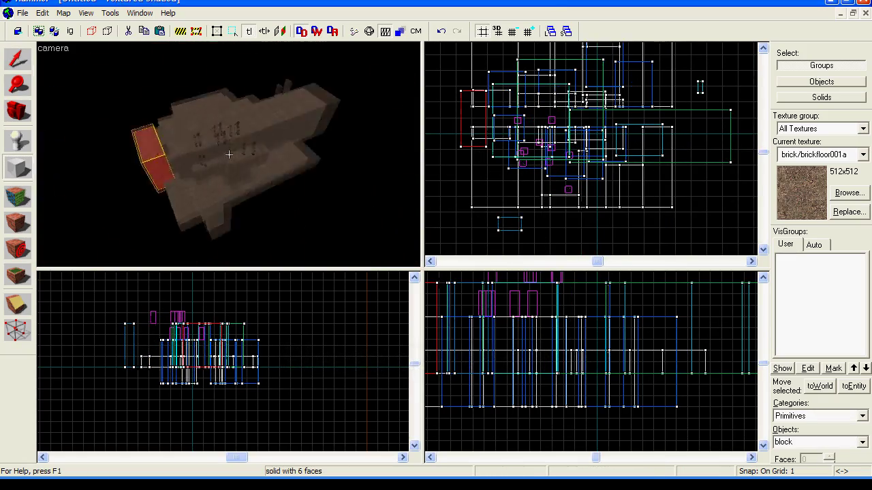
Close the untitled map made of overlapping brick blocks
{"action": "scroll", "coordinate": [558, 166], "scroll_direction": "down", "scroll_amount": 3}
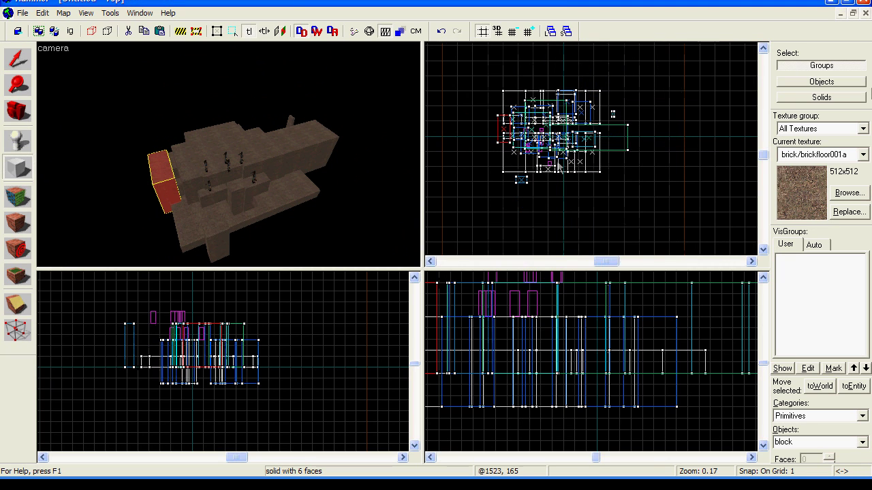
{"action": "left_click", "coordinate": [864, 15]}
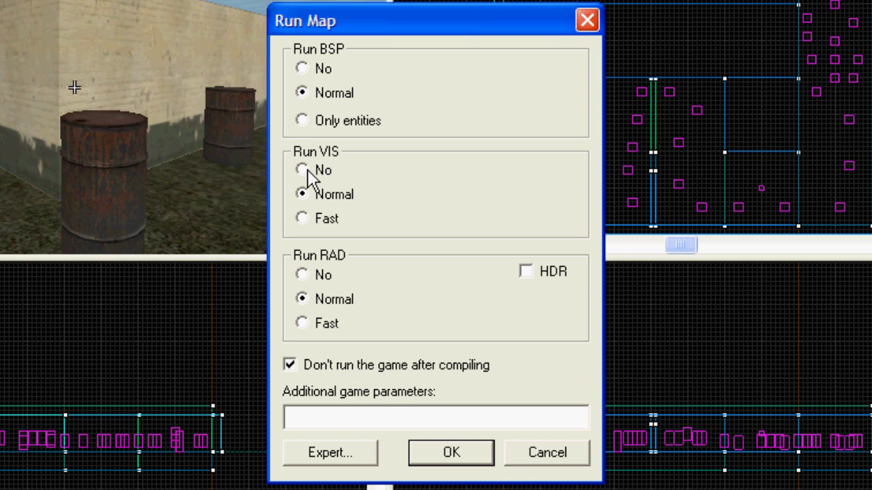
Compare the VIS options and compile the map with BSP, VIS and RAD on Normal, without running the game
{"action": "left_click", "coordinate": [303, 170]}
{"action": "left_click", "coordinate": [303, 218]}
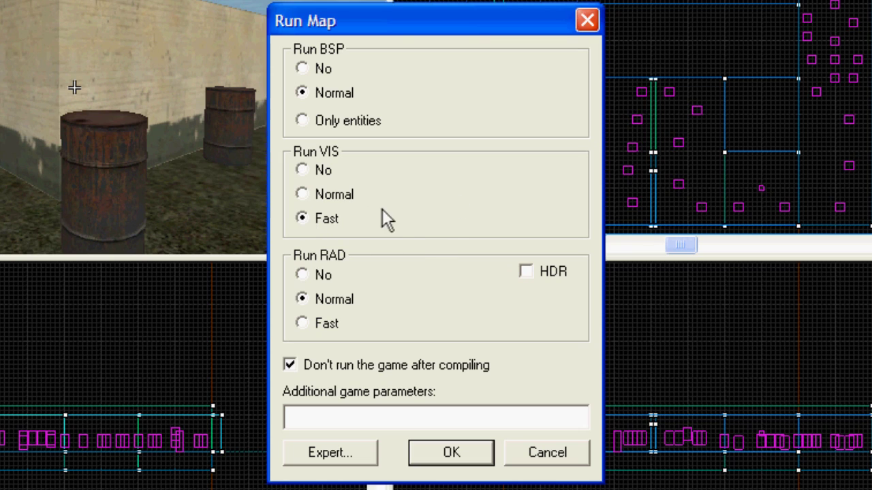
{"action": "left_click", "coordinate": [307, 197]}
{"action": "left_click", "coordinate": [451, 453]}
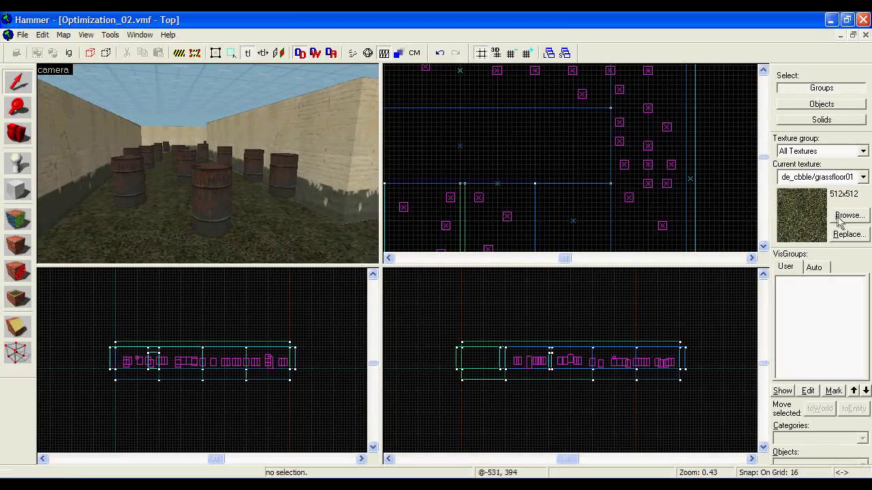
Include unused textures in the texture browser and choose tools/toolsskip as the current texture
{"action": "left_click", "coordinate": [844, 217]}
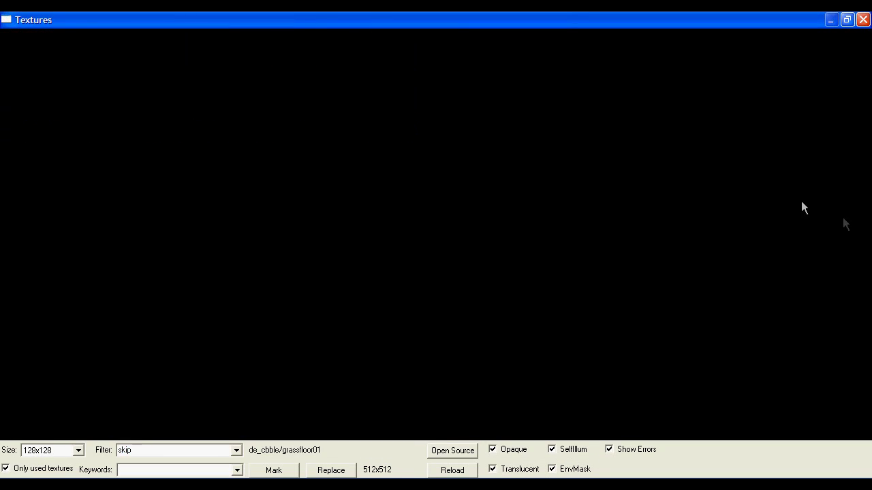
{"action": "left_click", "coordinate": [18, 468]}
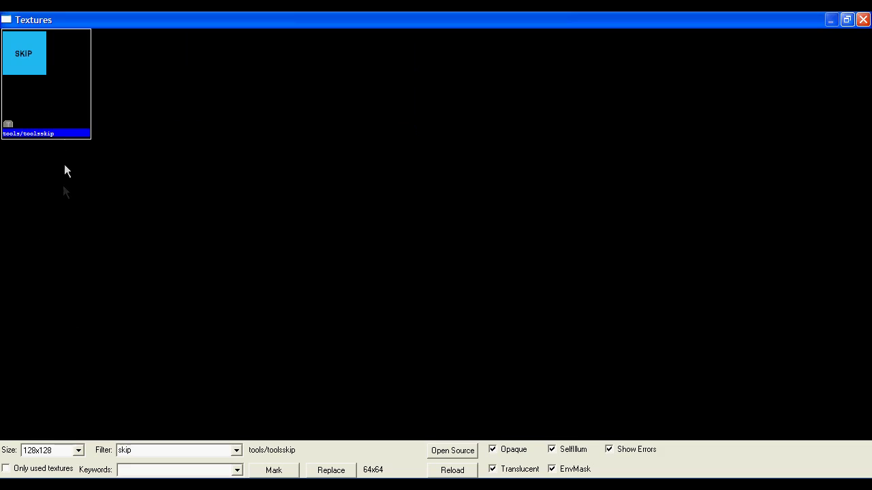
{"action": "double_click", "coordinate": [49, 101]}
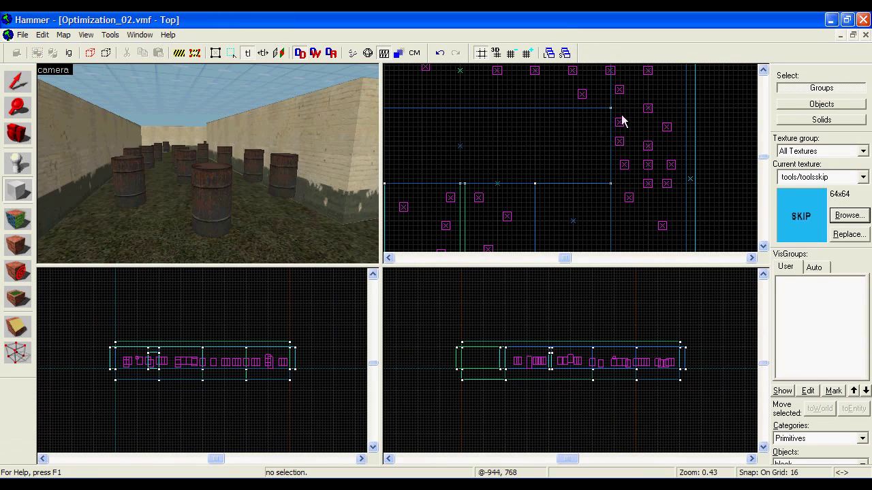
Create a 256 x 256 x 128 unit skip-textured block filling the corner of the barrel corridor
{"action": "left_click_drag", "start_coordinate": [610, 109], "coordinate": [688, 185]}
{"action": "scroll", "coordinate": [664, 343], "scroll_direction": "up", "scroll_amount": 2}
{"action": "left_click_drag", "start_coordinate": [664, 342], "coordinate": [669, 298]}
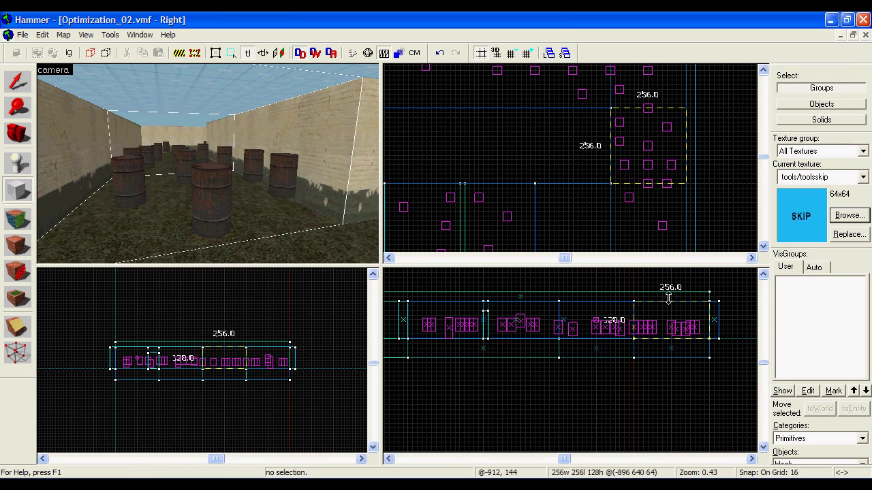
{"action": "key", "text": "Return"}
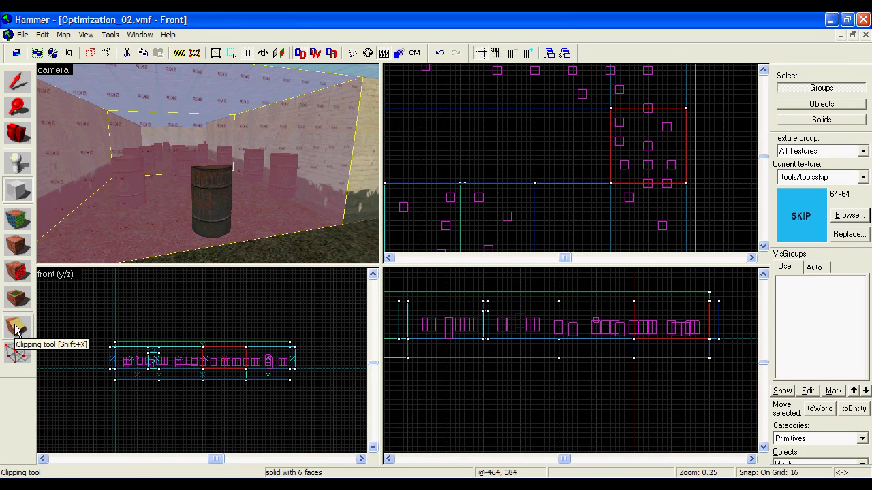
Clip the skip block diagonally from corner to corner into a triangular wedge, keeping the half by the inner wall
{"action": "left_click", "coordinate": [17, 329]}
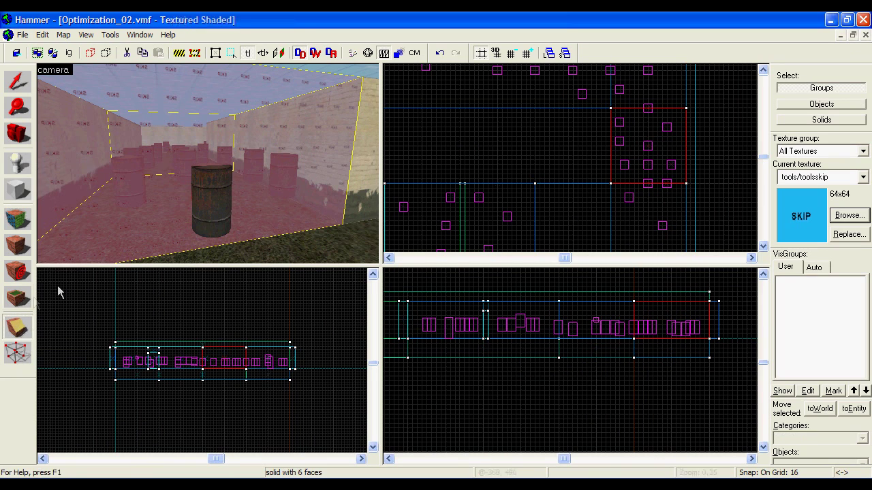
{"action": "scroll", "coordinate": [625, 102], "scroll_direction": "up", "scroll_amount": 1}
{"action": "mouse_move", "coordinate": [610, 109]}
{"action": "left_mouse_down"}
{"action": "mouse_move", "coordinate": [616, 119]}
{"action": "mouse_move", "coordinate": [569, 108]}
{"action": "mouse_move", "coordinate": [634, 135]}
{"action": "left_mouse_up"}
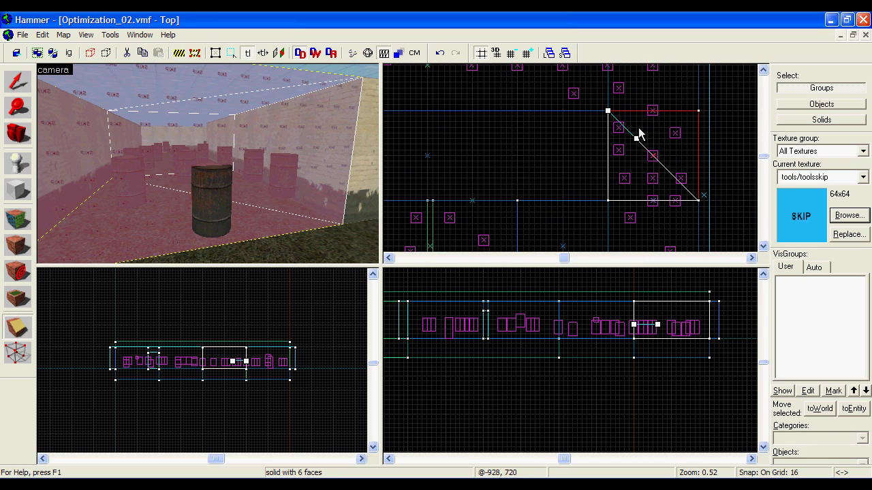
{"action": "key", "text": "Return"}
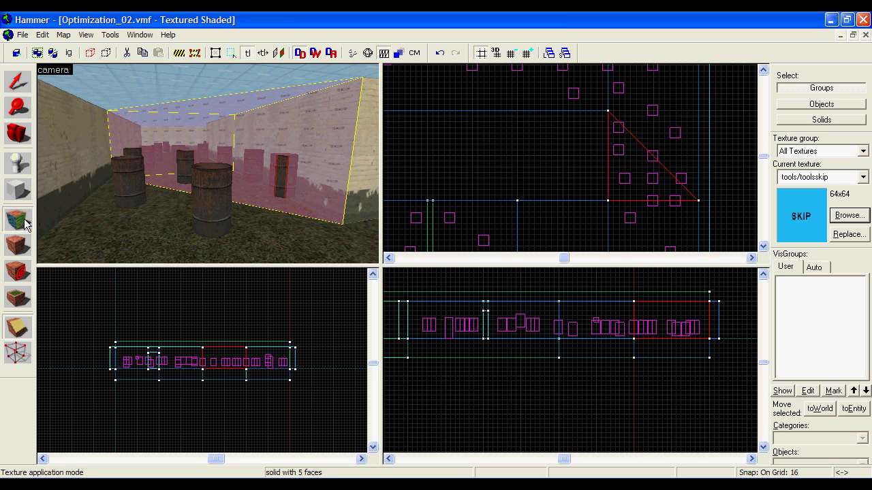
Filter the textures by hint and choose tools/toolshint in the Face Edit Sheet for the wedge
{"action": "left_click", "coordinate": [19, 221]}
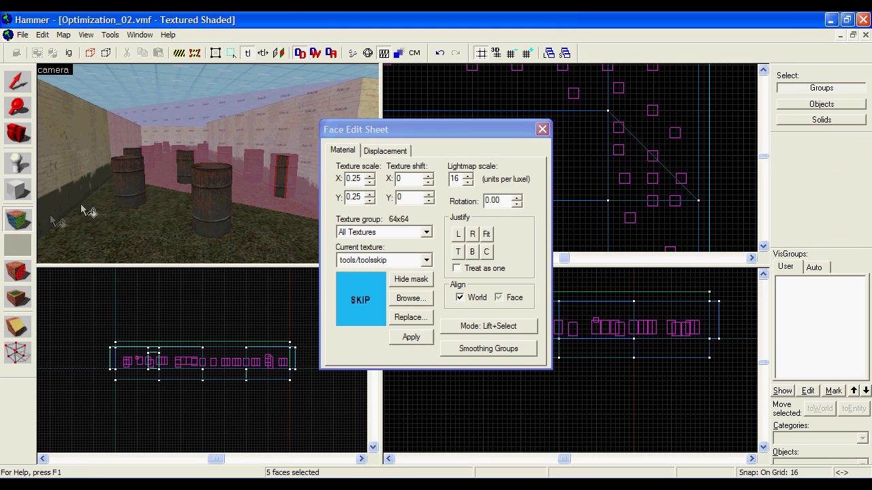
{"action": "left_click", "coordinate": [403, 298]}
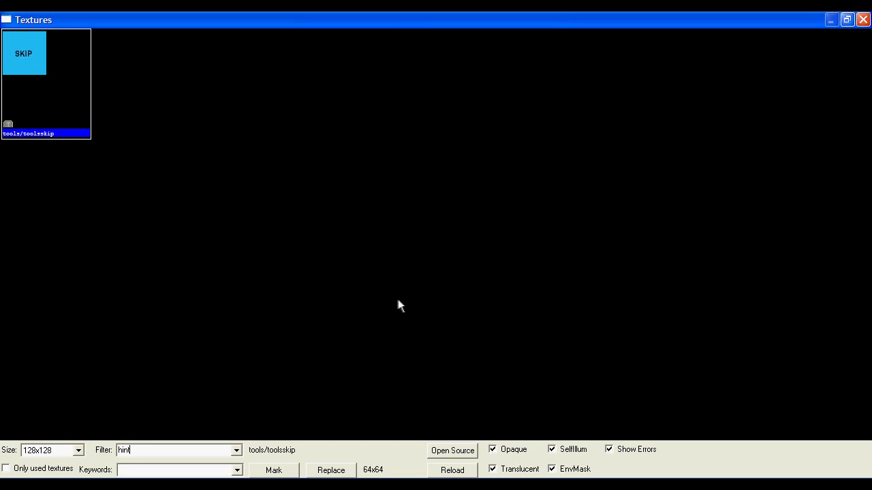
{"action": "double_click", "coordinate": [562, 54]}
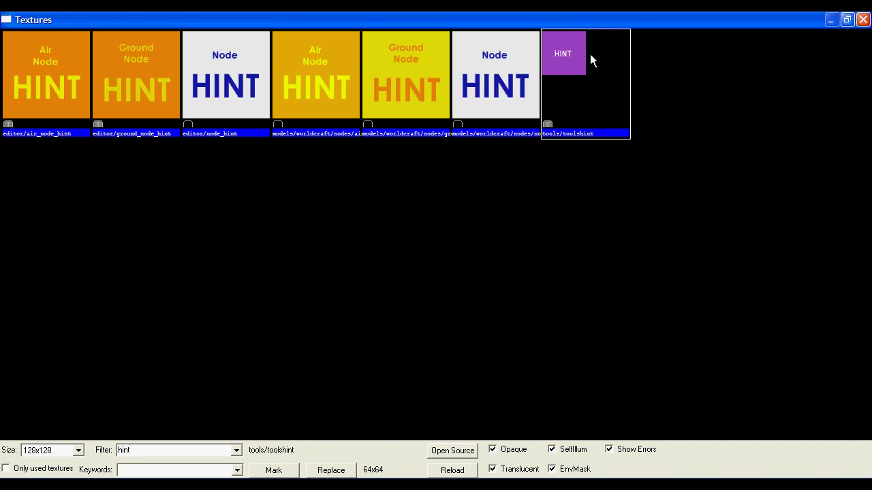
{"action": "left_click", "coordinate": [542, 129]}
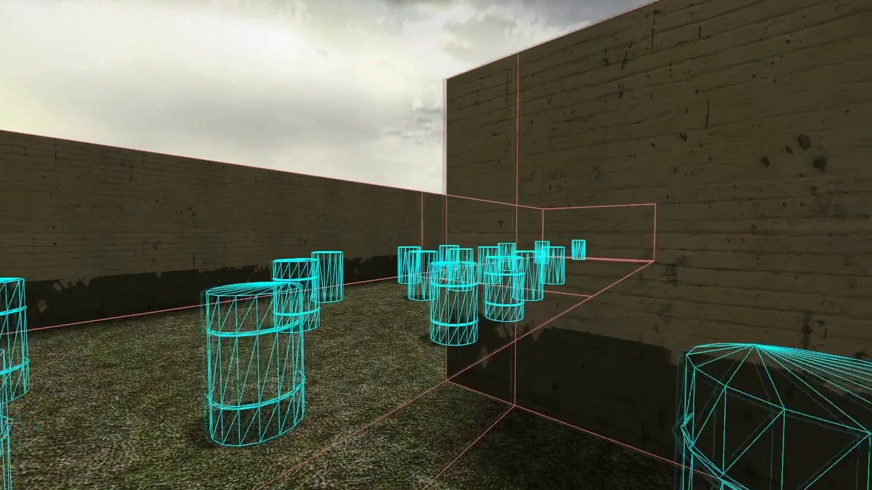
Examine in the game which wireframe barrels are rendered while moving back and forth past the wall corner
{"action": "key", "text": "d"}
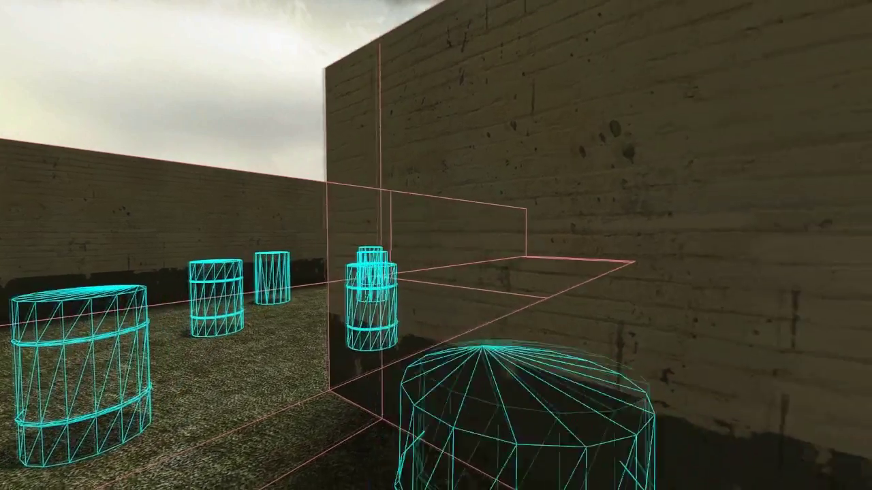
{"action": "key", "text": "a"}
{"action": "key", "text": "d"}
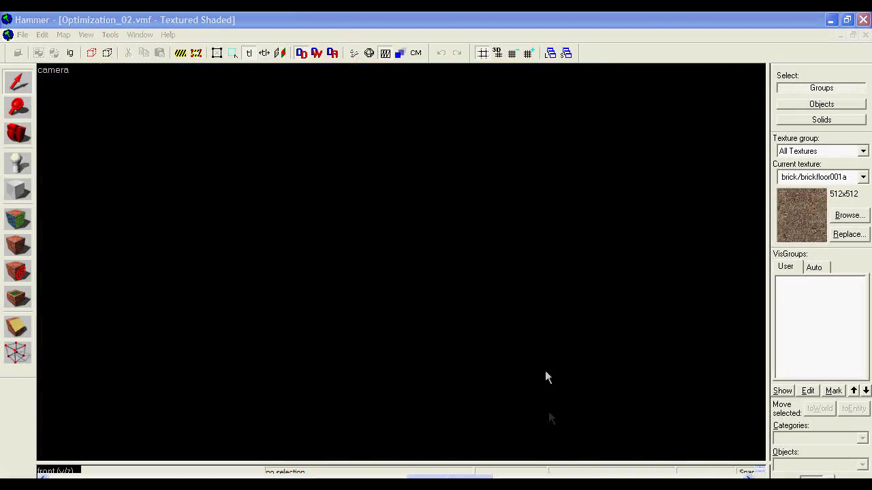
Enlarge the 3D camera view of Optimization_02 and select the area portal brush in the doorway
{"action": "left_click", "coordinate": [545, 355]}
{"action": "key", "text": "z"}
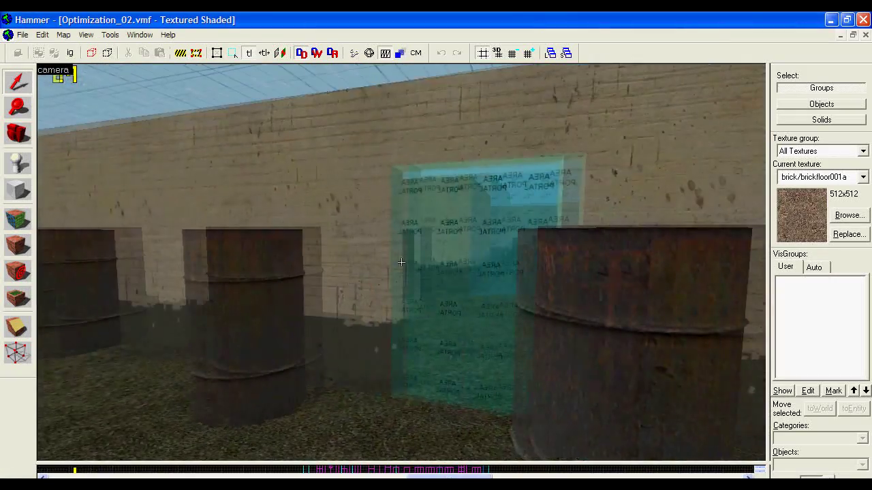
{"action": "left_click_drag", "start_coordinate": [417, 464], "coordinate": [417, 489]}
{"action": "key", "text": "z"}
{"action": "key", "text": "a"}
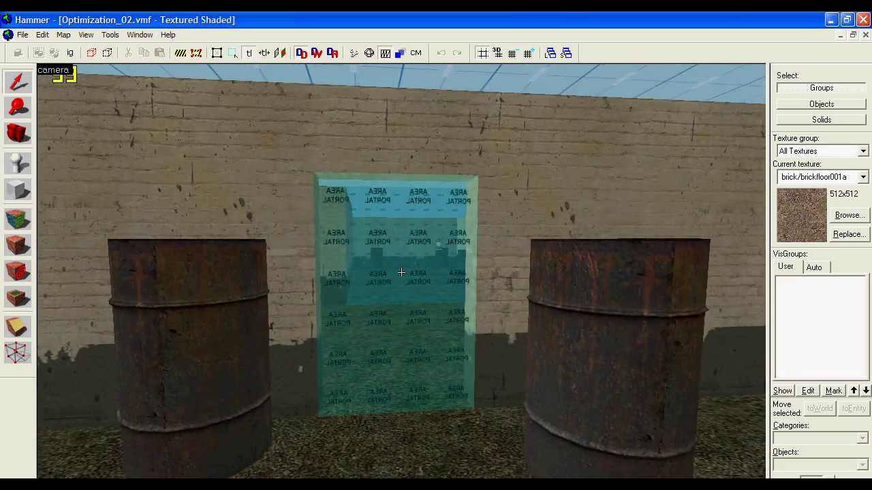
{"action": "key", "text": "s"}
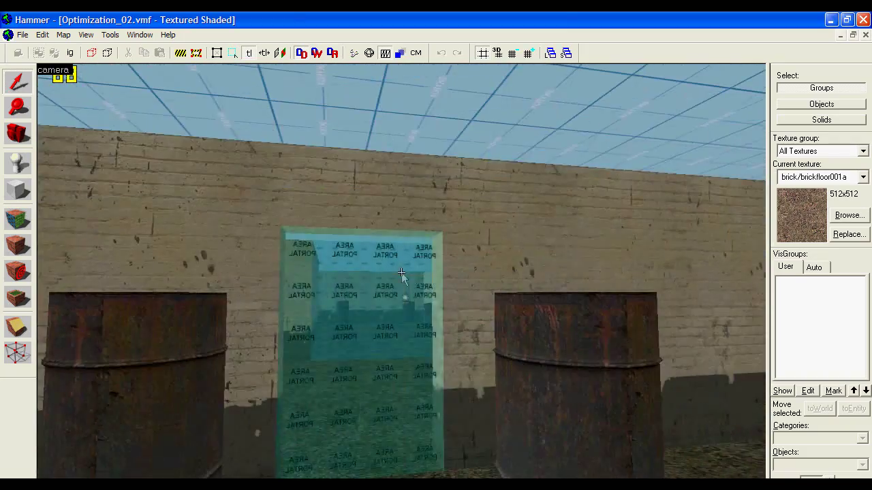
{"action": "left_click", "coordinate": [402, 272]}
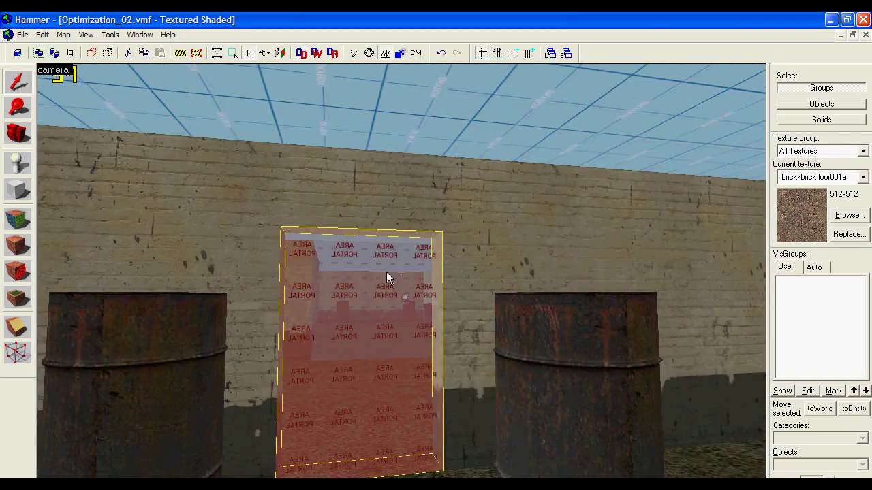
Inspect both sides of the doorway's area portal and select the skybox brush covering the map
{"action": "key", "text": "w"}
{"action": "key", "text": "s"}
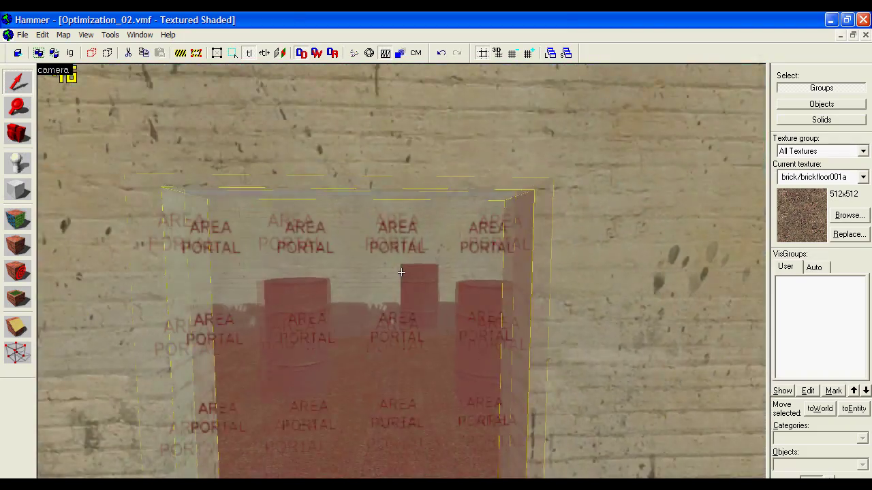
{"action": "key", "text": "s"}
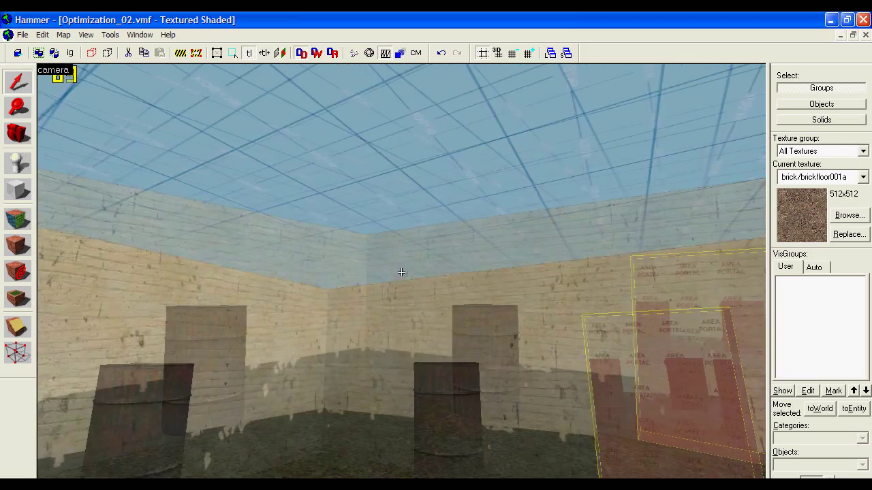
{"action": "key", "text": "w"}
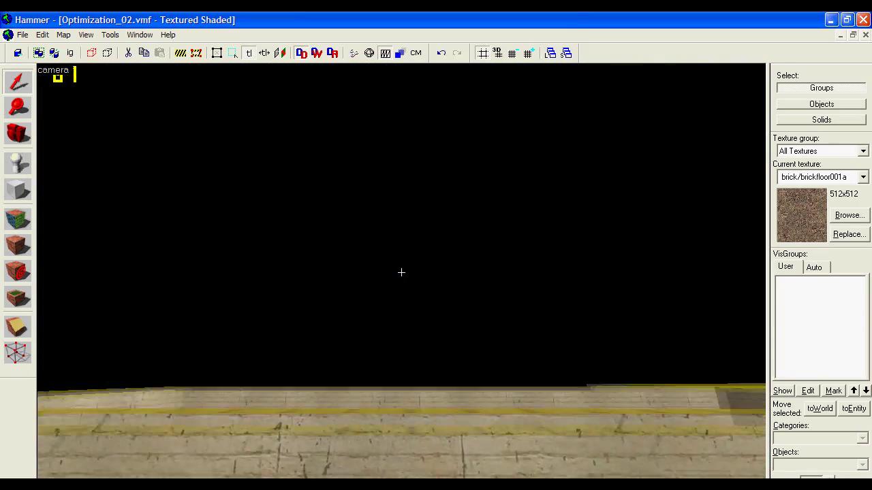
{"action": "key", "text": "s"}
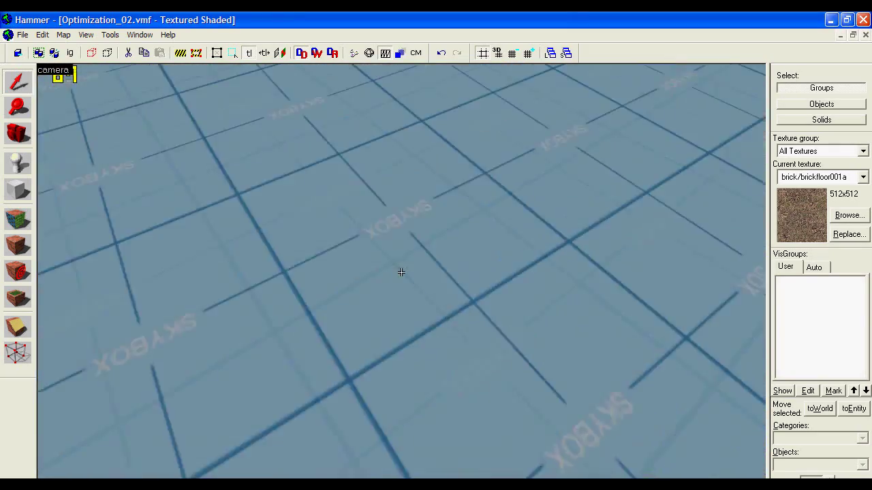
{"action": "key", "text": "s"}
{"action": "left_click", "coordinate": [401, 272]}
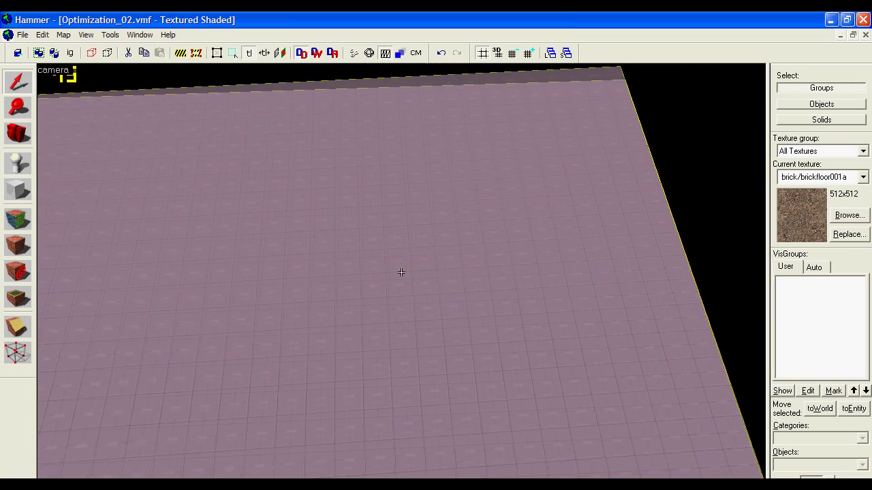
Delete the skybox brush covering the map and view the rooms and area portal from above
{"action": "key", "text": "Delete"}
{"action": "key", "text": "z"}
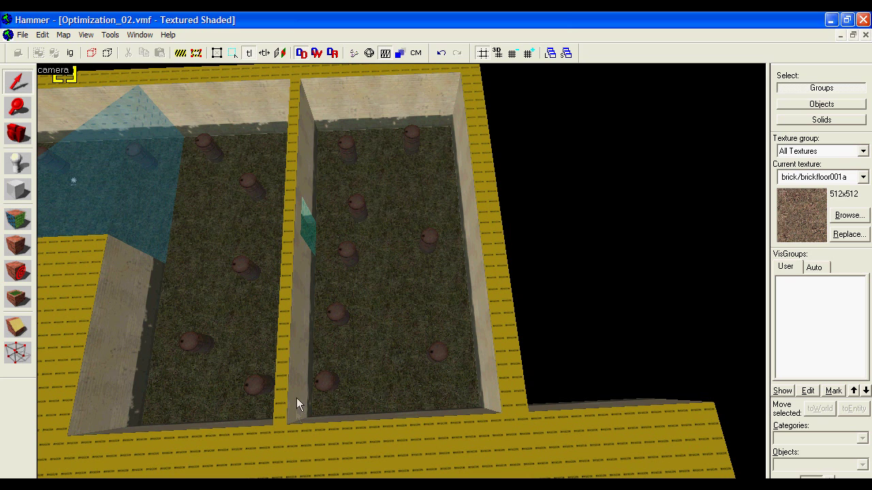
{"action": "key", "text": "w"}
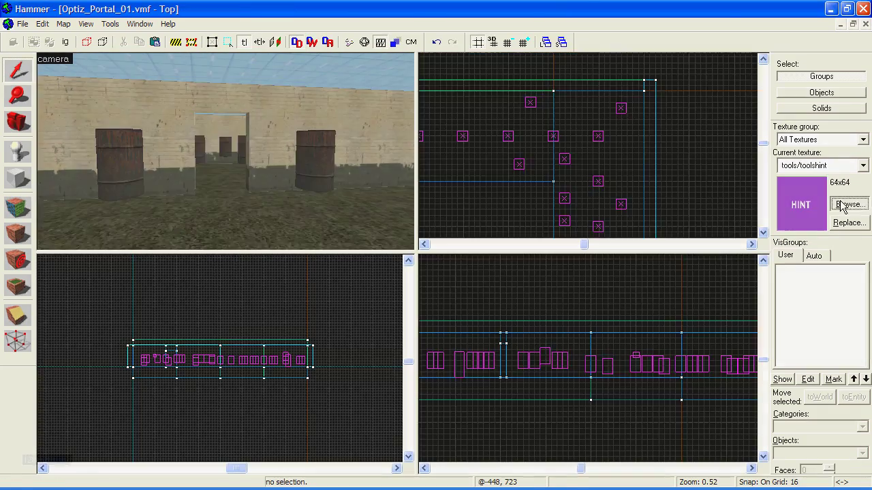
Filter the textures by portal and choose tools/toolsareaportal as the current texture
{"action": "left_click", "coordinate": [846, 202]}
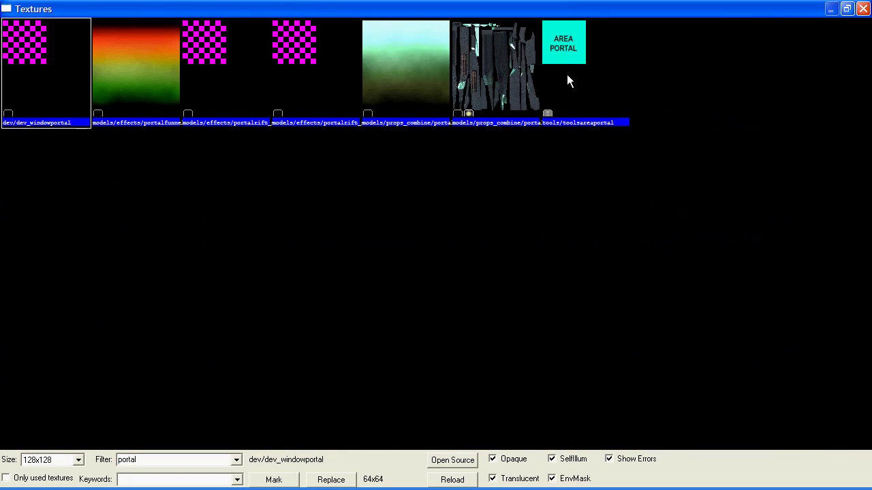
{"action": "left_click", "coordinate": [568, 77]}
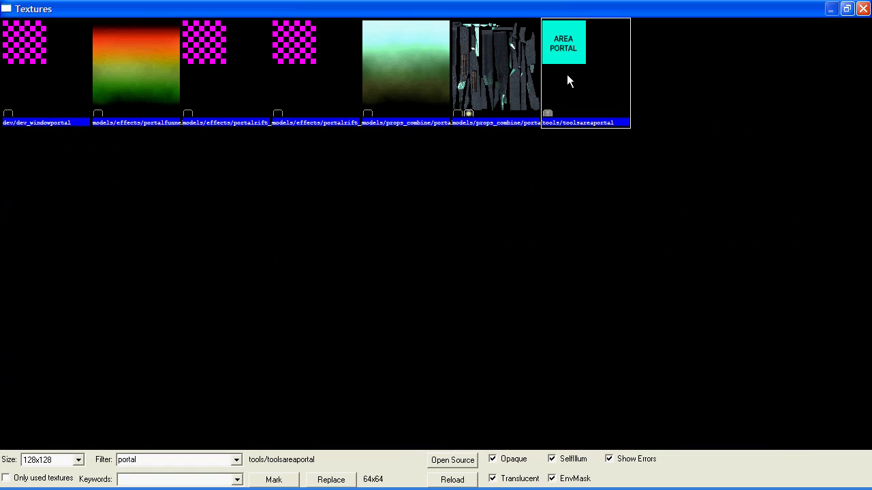
{"action": "double_click", "coordinate": [567, 74]}
Create a block 16 wide, 64 long and 96 high that fills the doorway between the two rooms
{"action": "scroll", "coordinate": [590, 202], "scroll_direction": "up", "scroll_amount": 4}
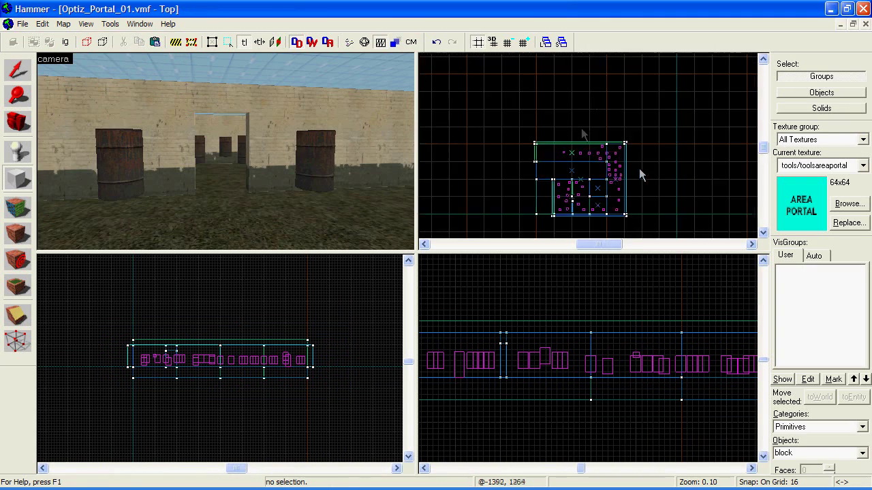
{"action": "scroll", "coordinate": [580, 177], "scroll_direction": "up", "scroll_amount": 6}
{"action": "left_click_drag", "start_coordinate": [580, 156], "coordinate": [596, 212]}
{"action": "scroll", "coordinate": [171, 350], "scroll_direction": "up", "scroll_amount": 10}
{"action": "left_click_drag", "start_coordinate": [170, 314], "coordinate": [173, 346]}
{"action": "key", "text": "Return"}
{"action": "key", "text": "Return"}
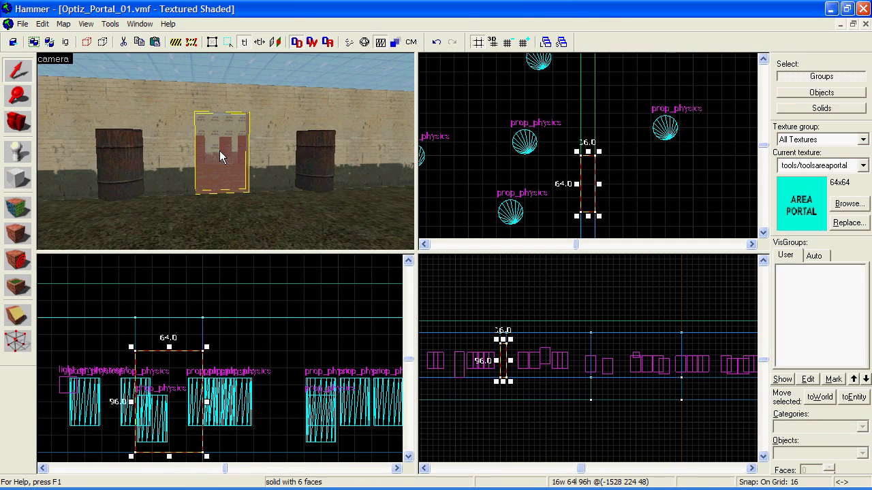
Tie the doorway brush to an entity and set its class to func_areaportal
{"action": "key", "text": "ctrl+t"}
{"action": "left_click", "coordinate": [457, 204]}
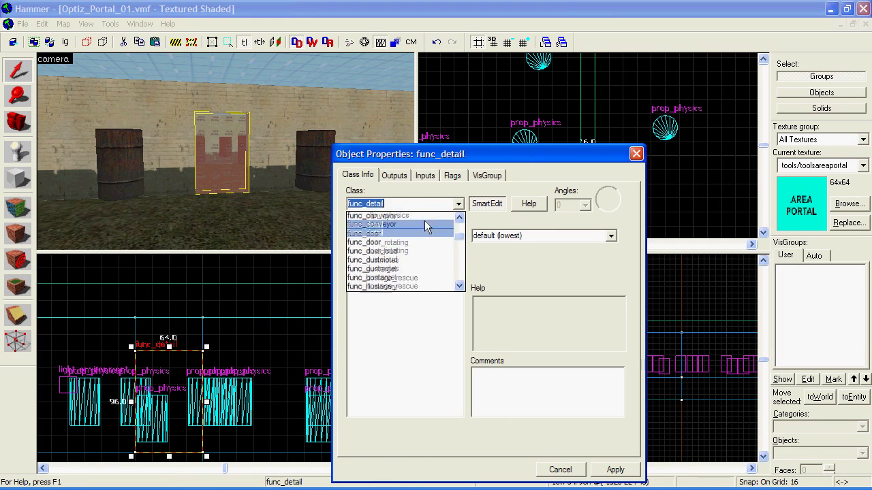
{"action": "scroll", "coordinate": [419, 228], "scroll_direction": "up", "scroll_amount": 5}
{"action": "left_click", "coordinate": [405, 234]}
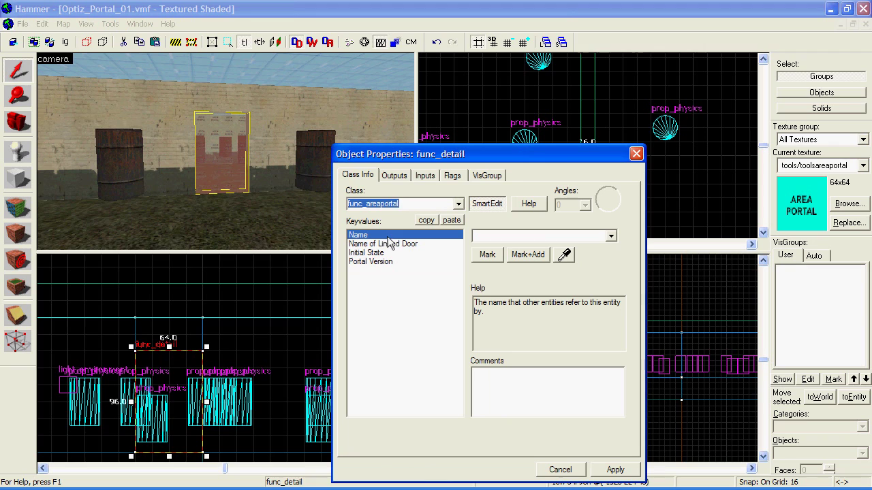
{"action": "left_click", "coordinate": [609, 466]}
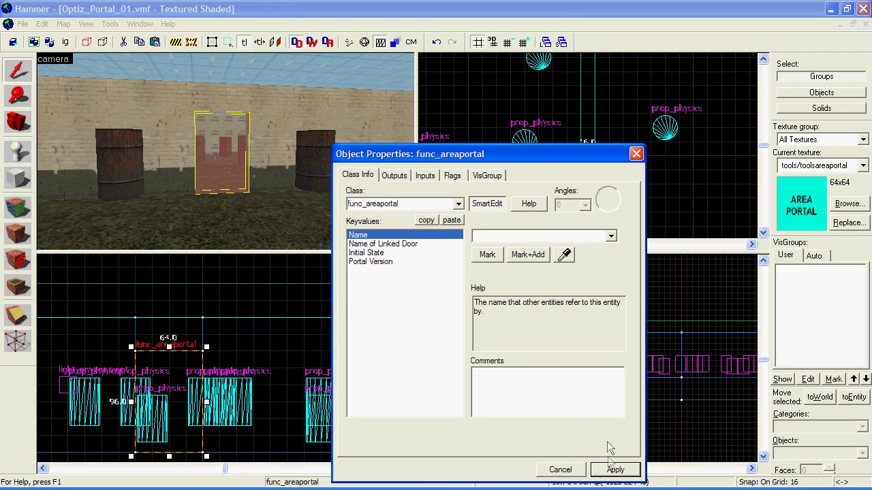
Switch the doorway entity's class to func_areaportalwindow and back to func_areaportal
{"action": "left_click", "coordinate": [459, 203]}
{"action": "left_click", "coordinate": [408, 222]}
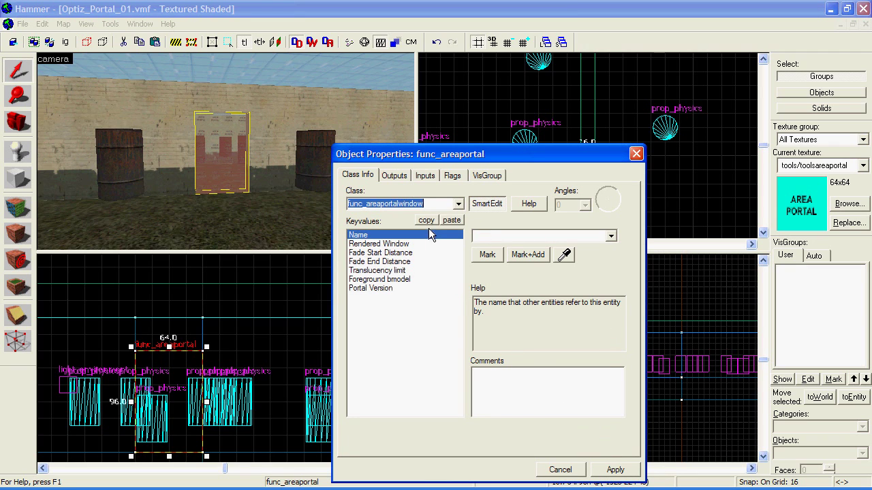
{"action": "scroll", "coordinate": [456, 213], "scroll_direction": "up", "scroll_amount": 1}
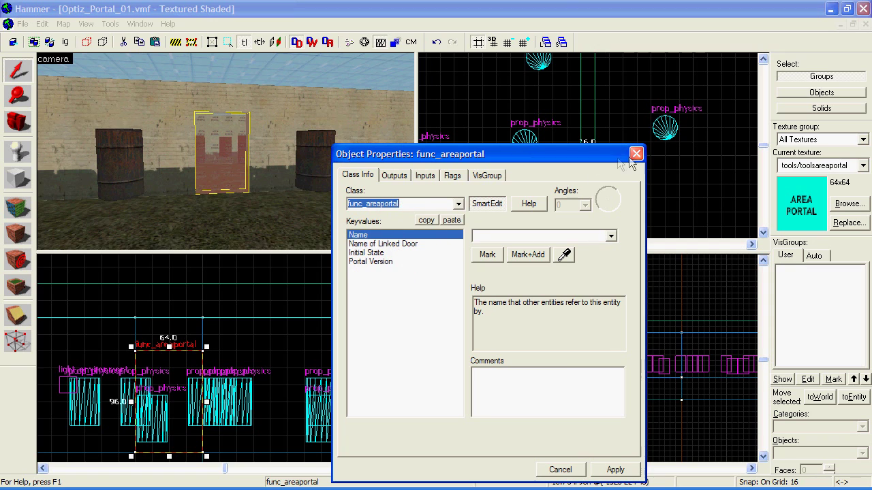
Apply the func_areaportal class and close the object properties
{"action": "left_click", "coordinate": [606, 471]}
{"action": "left_click", "coordinate": [634, 153]}
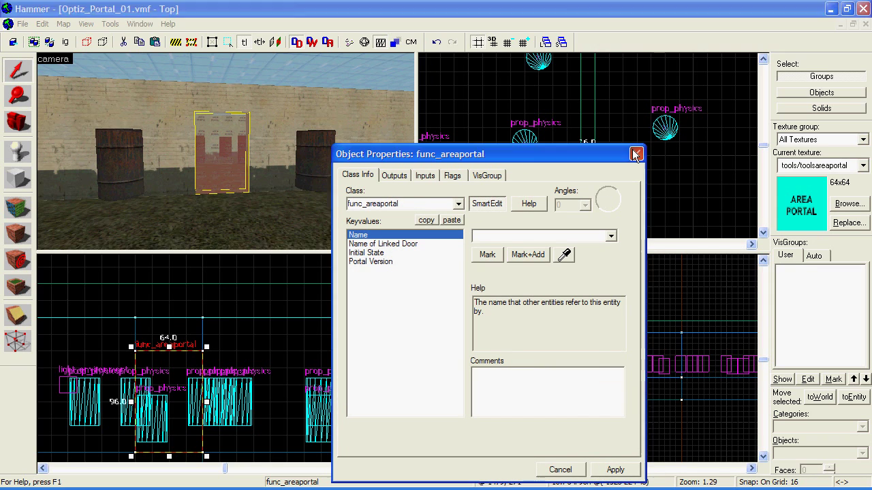
{"action": "left_click", "coordinate": [635, 155]}
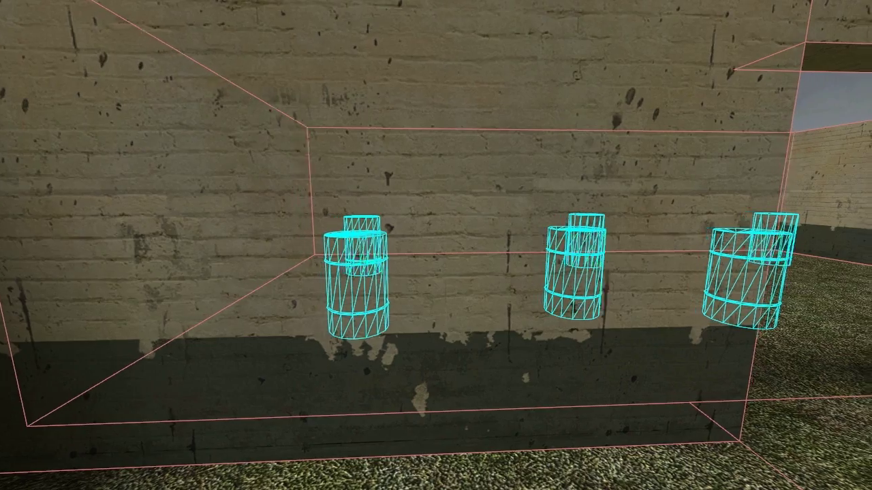
Switch to Counter-Strike: Source and move past the doorway to examine which wireframe barrels are rendered behind the wall
{"action": "key", "text": "d"}
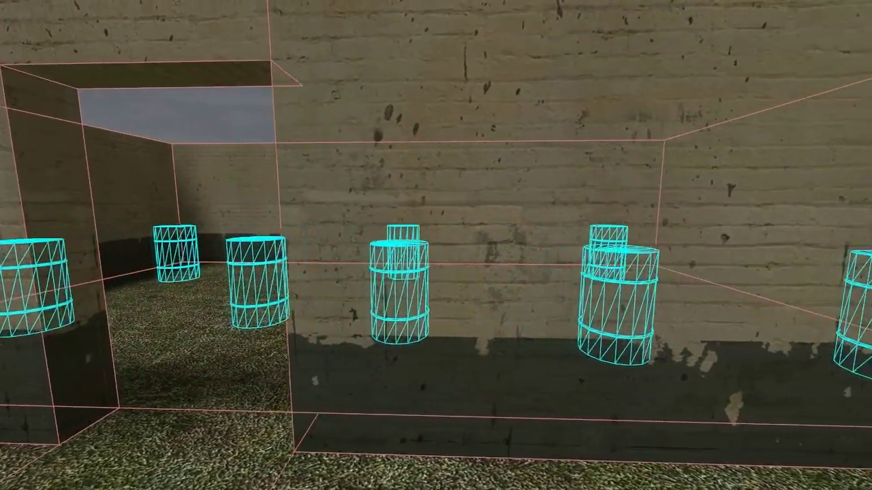
{"action": "key", "text": "a"}
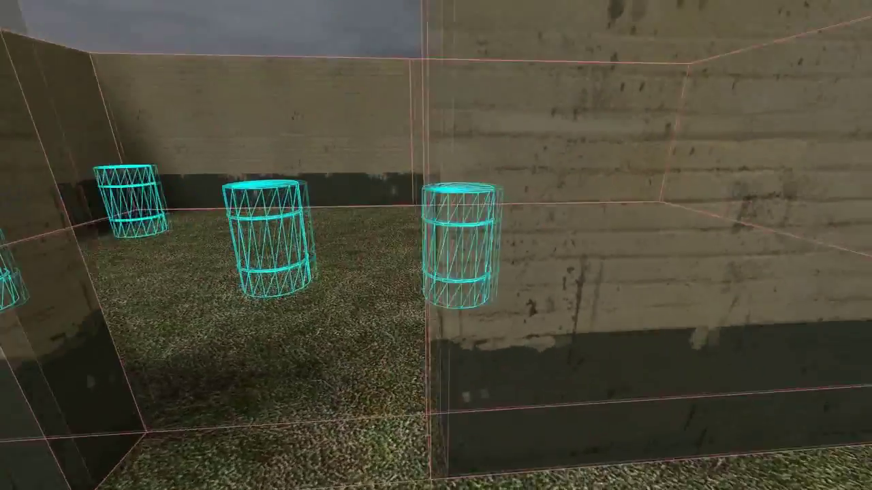
Turn off wireframe rendering with the console command mat_wireframe 0 and return to the game
{"action": "key", "text": "grave"}
{"action": "key", "text": "Up"}
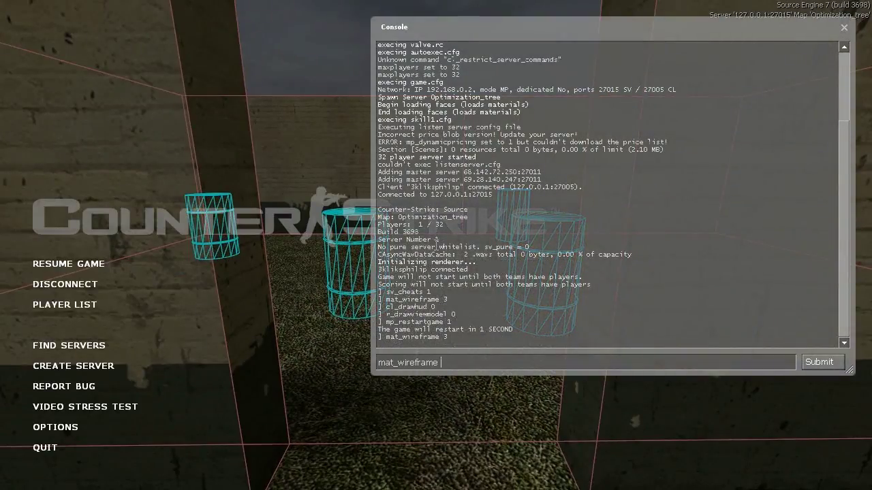
{"action": "type", "text": "0"}
{"action": "key", "text": "Return"}
{"action": "key", "text": "grave"}
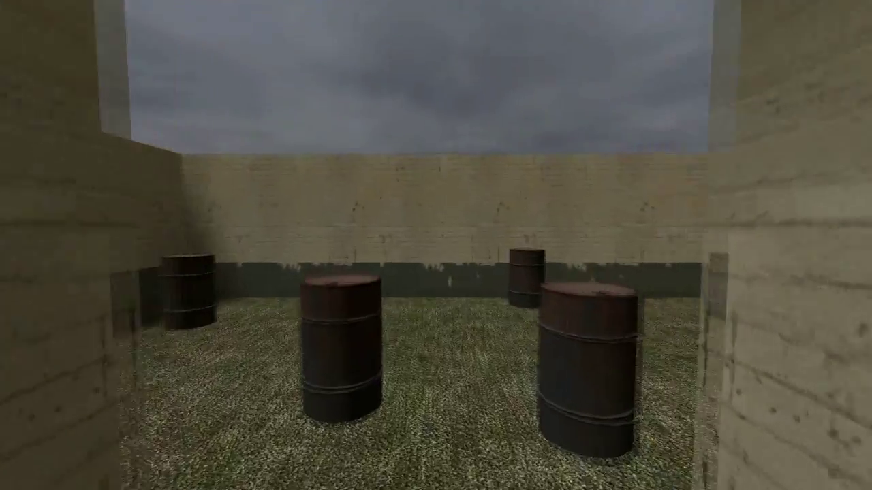